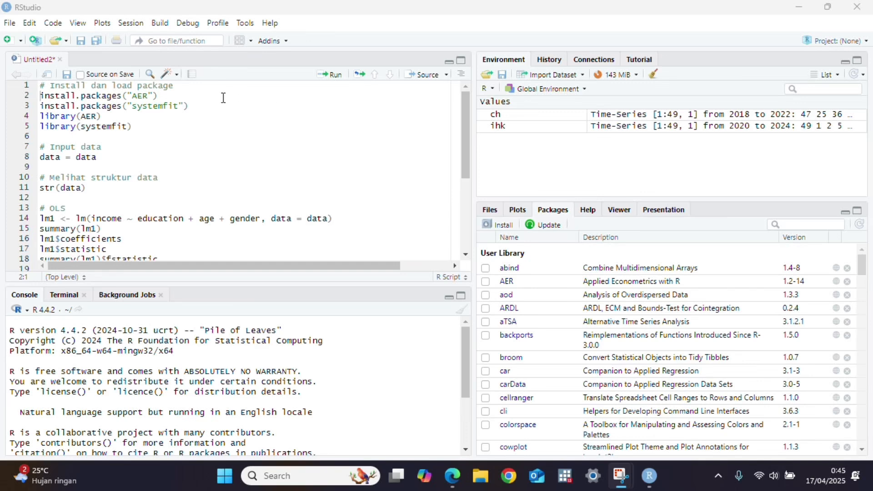
click(41, 97)
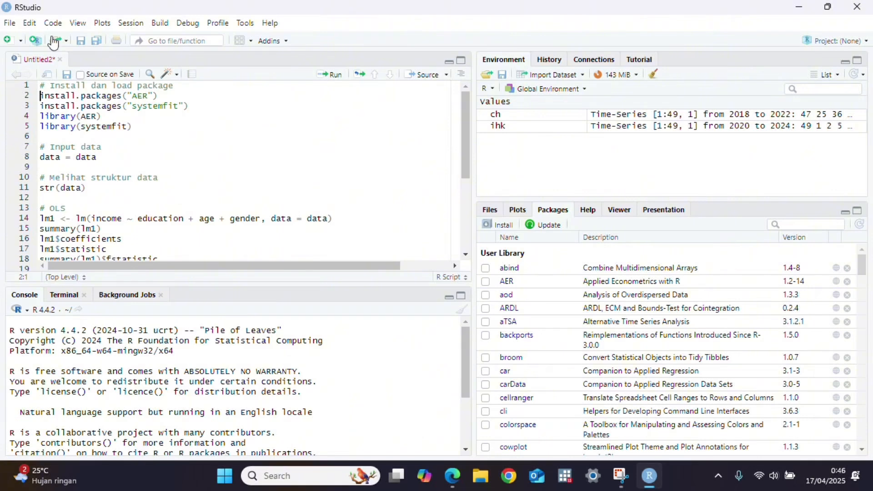
click(10, 23)
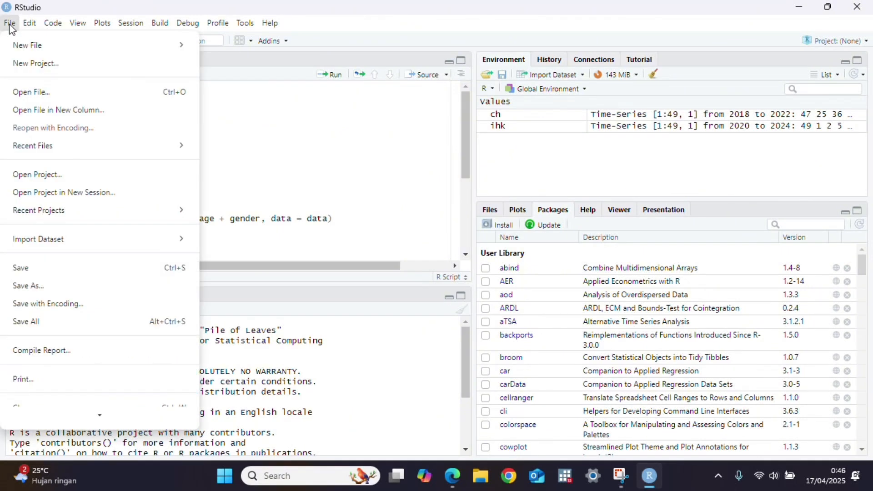
mouse_move(156, 44)
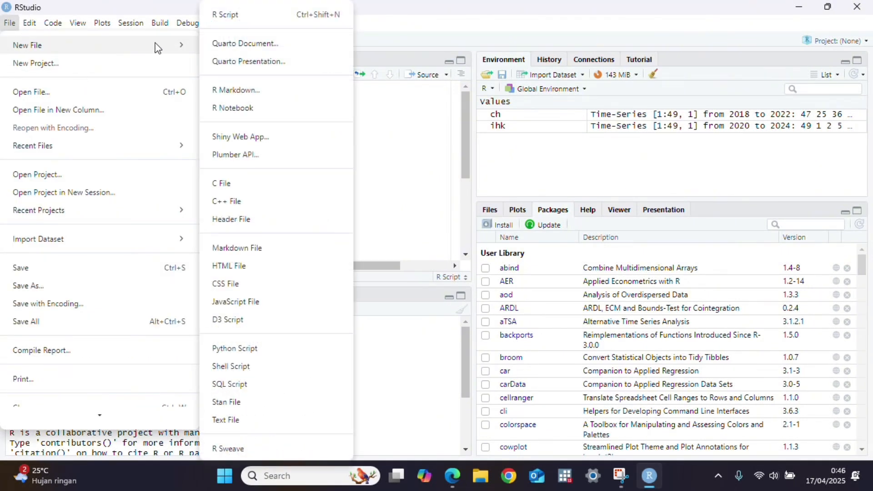
click(241, 23)
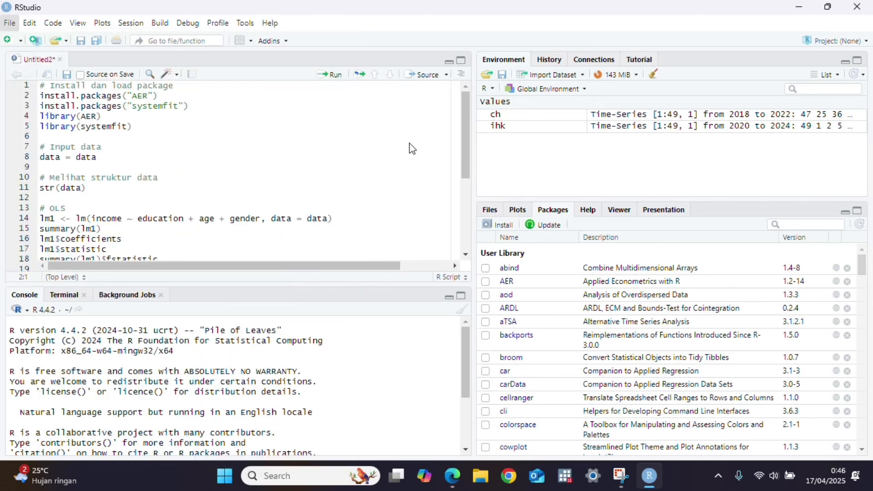
click(41, 96)
Start an Excel dataset import and choose the file data IV.xlsx from the Downloads folder.
click(9, 23)
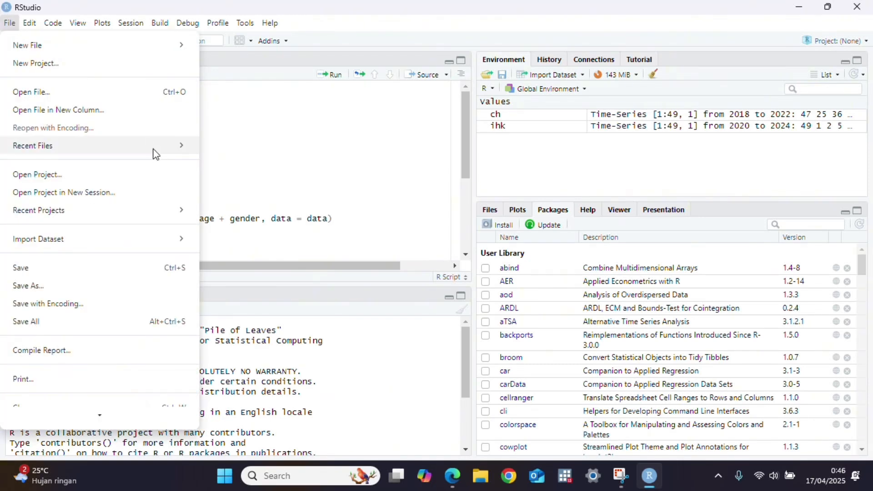
mouse_move(185, 242)
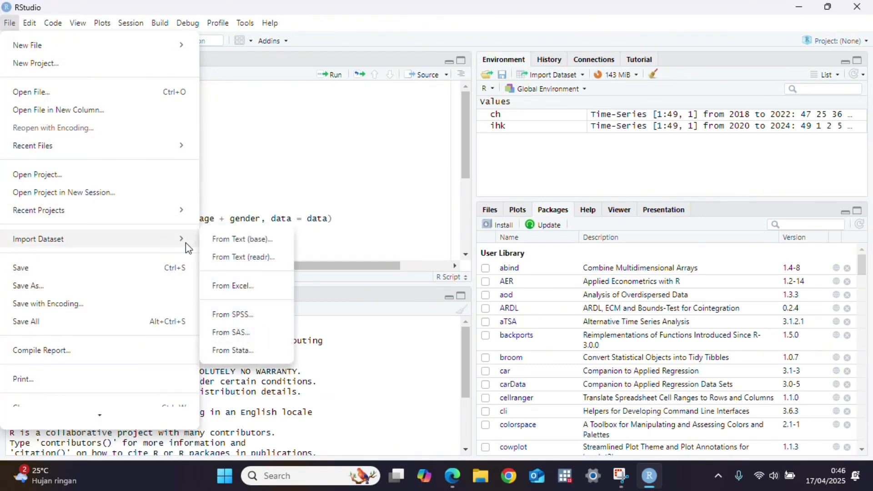
click(242, 287)
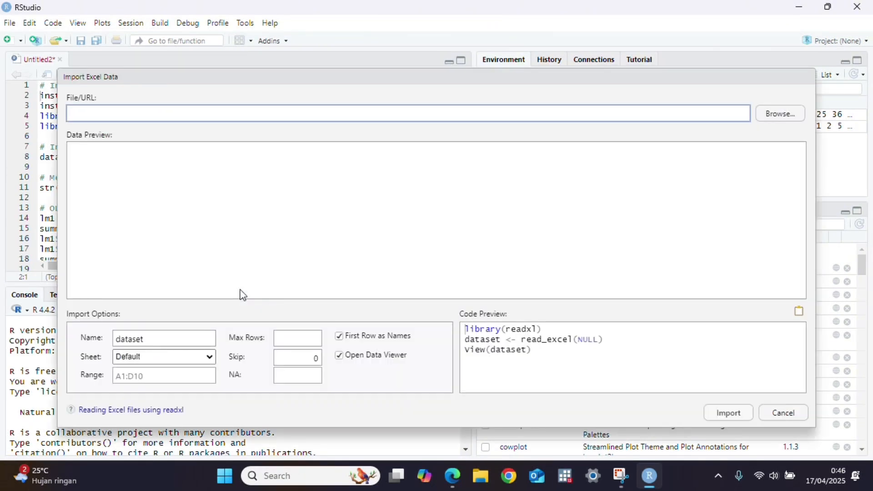
click(780, 113)
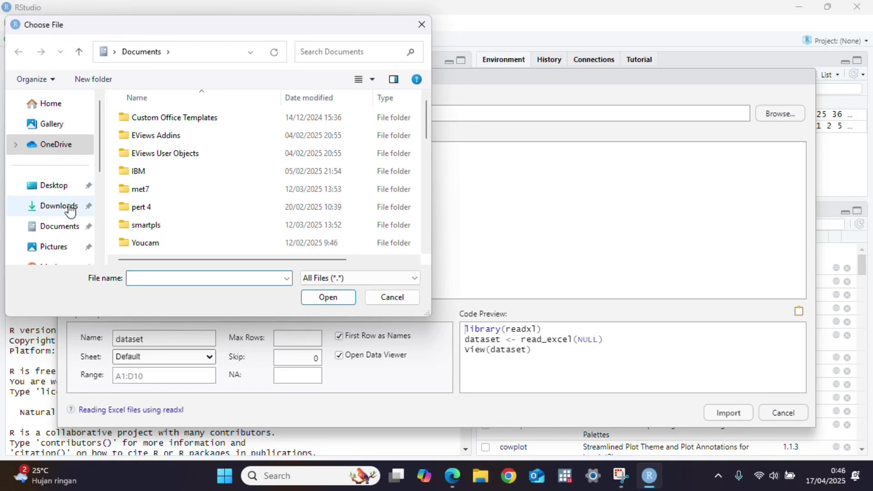
click(70, 210)
double_click(231, 141)
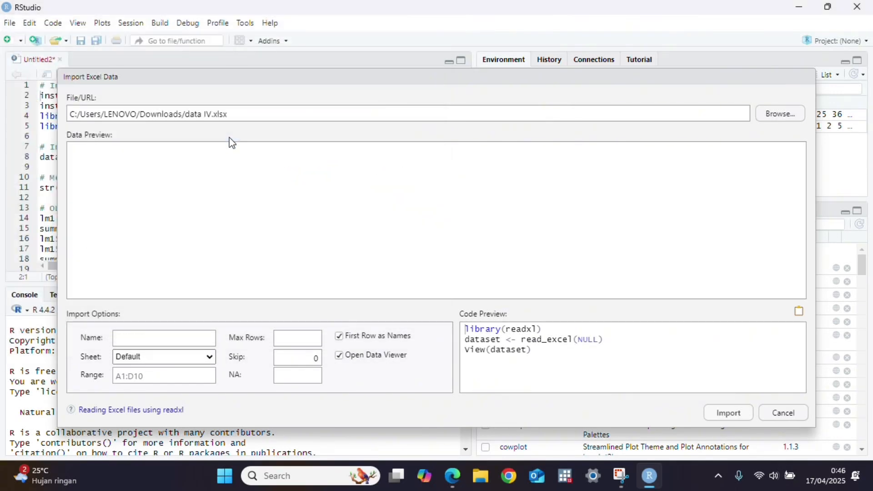
Name the dataset data and import it with the default sheet and first row as names.
double_click(135, 345)
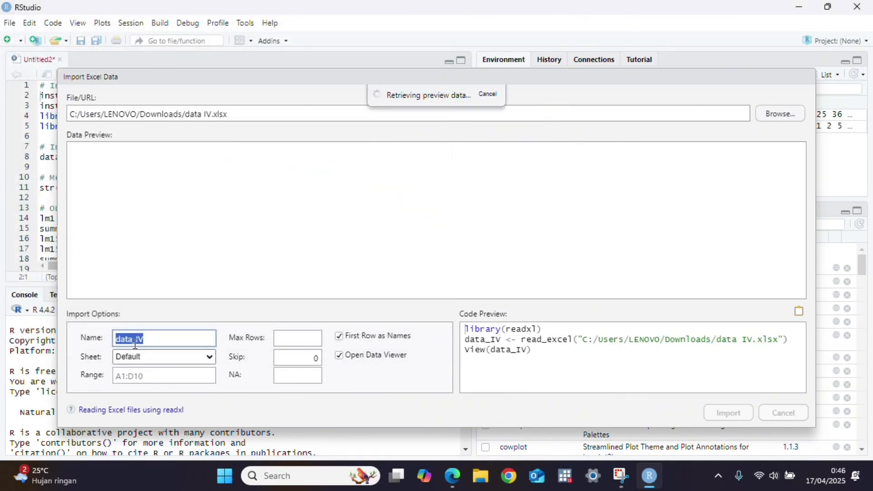
text(data)
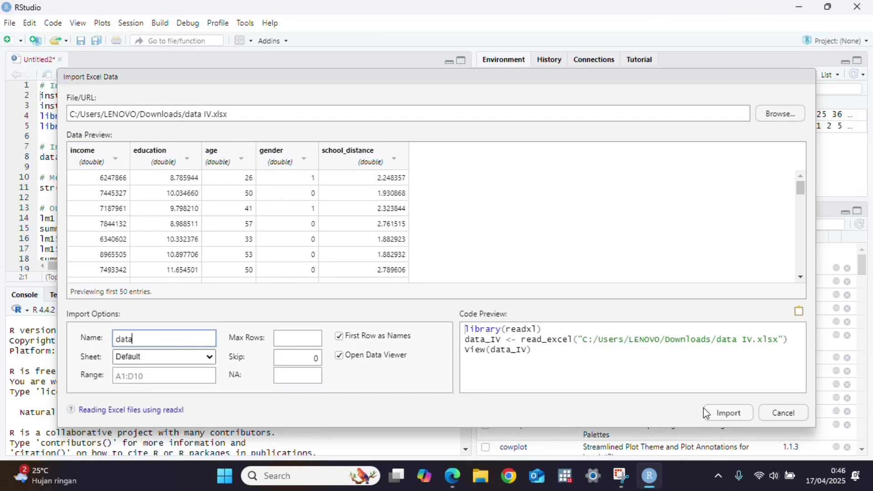
click(728, 414)
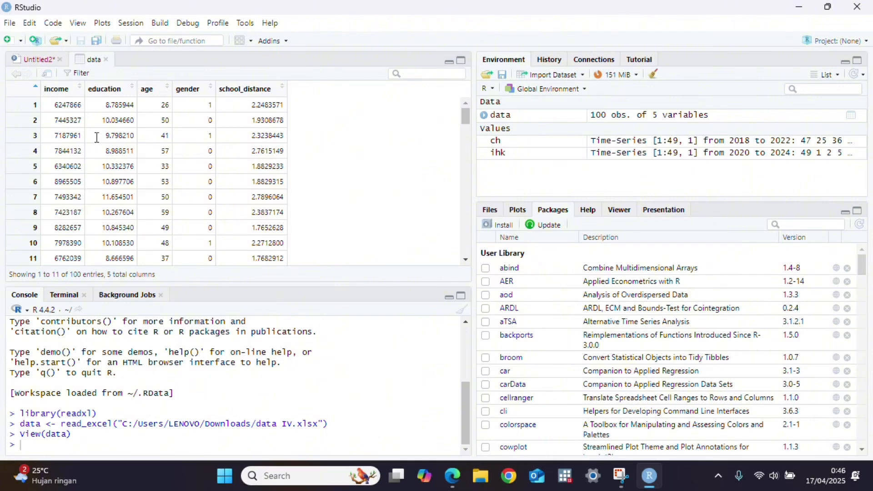
Run the script's package lines to install AER and systemfit and load both libraries.
click(43, 63)
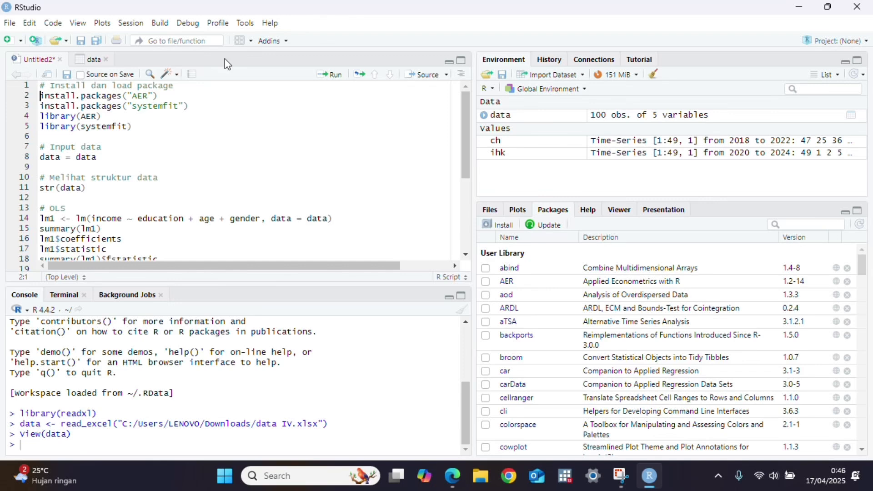
click(325, 77)
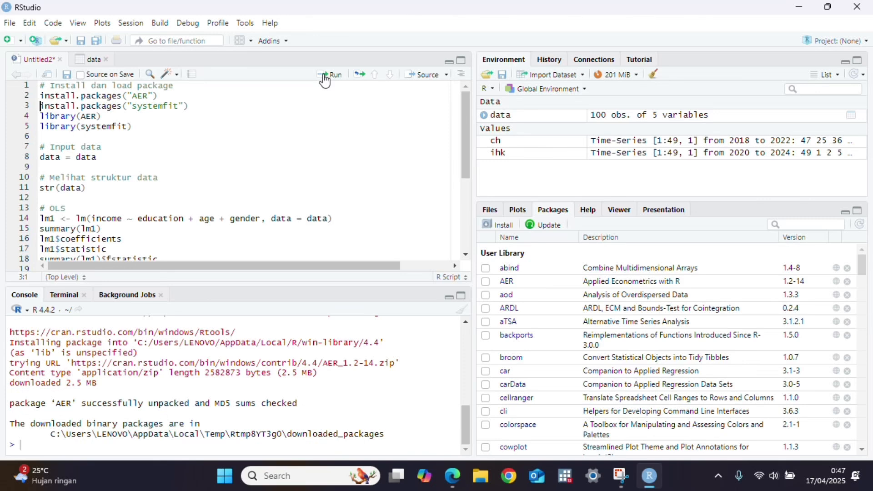
click(328, 75)
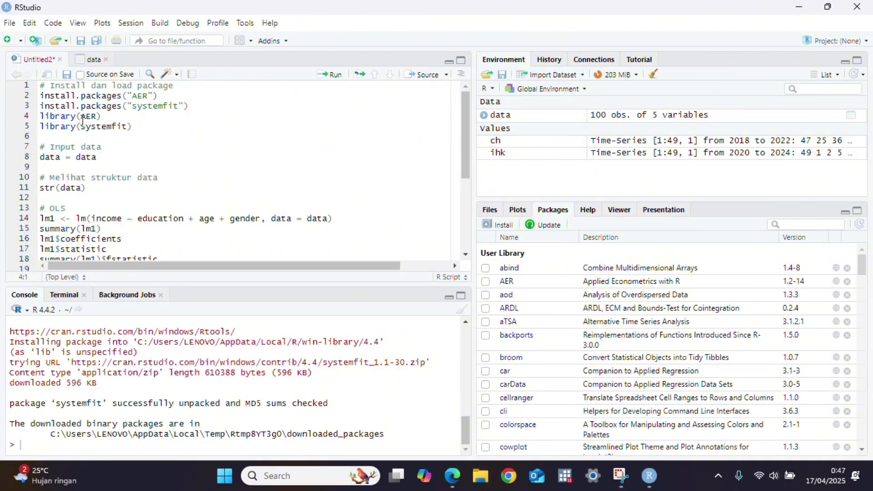
click(330, 75)
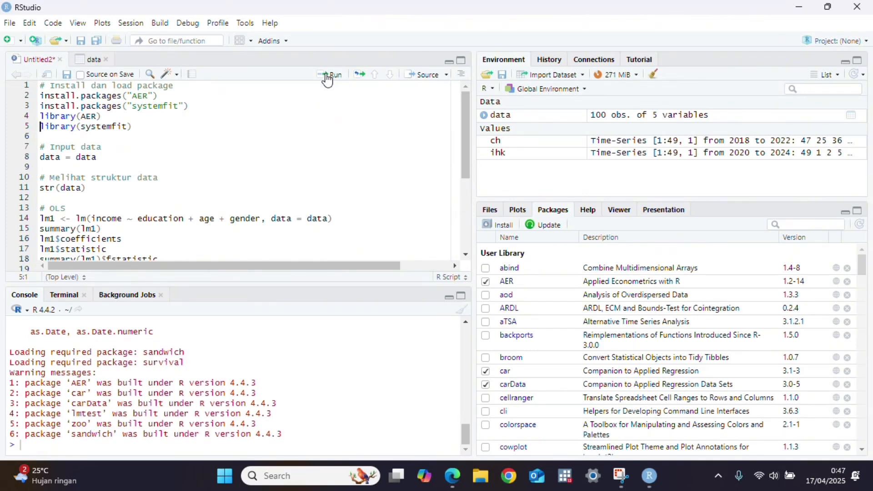
click(329, 75)
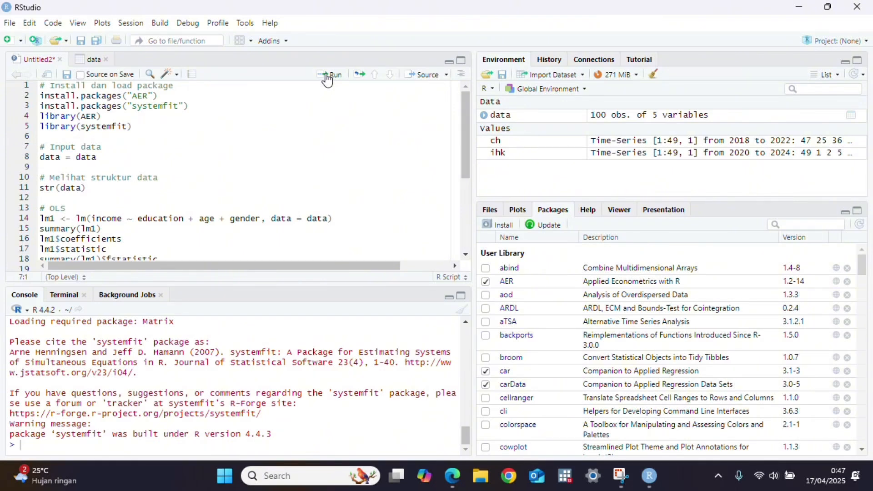
Run the data = data and str(data) lines of the script and review the variables in the imported table.
click(330, 75)
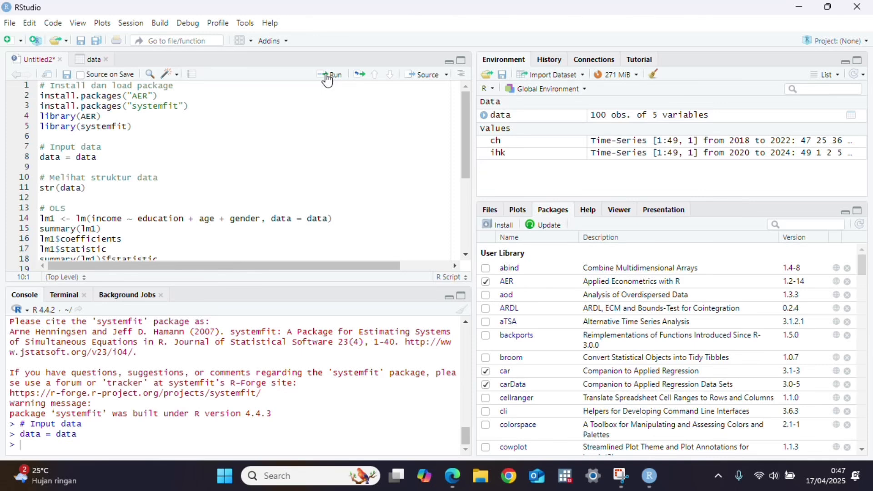
click(329, 75)
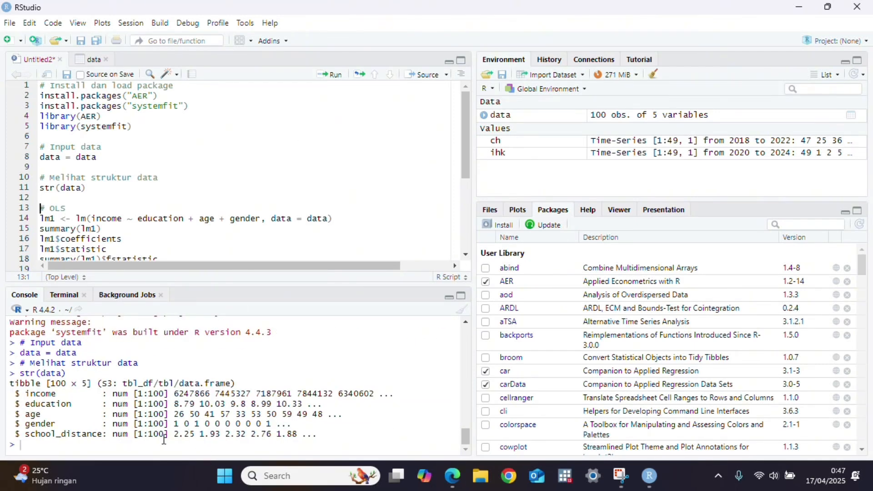
click(91, 62)
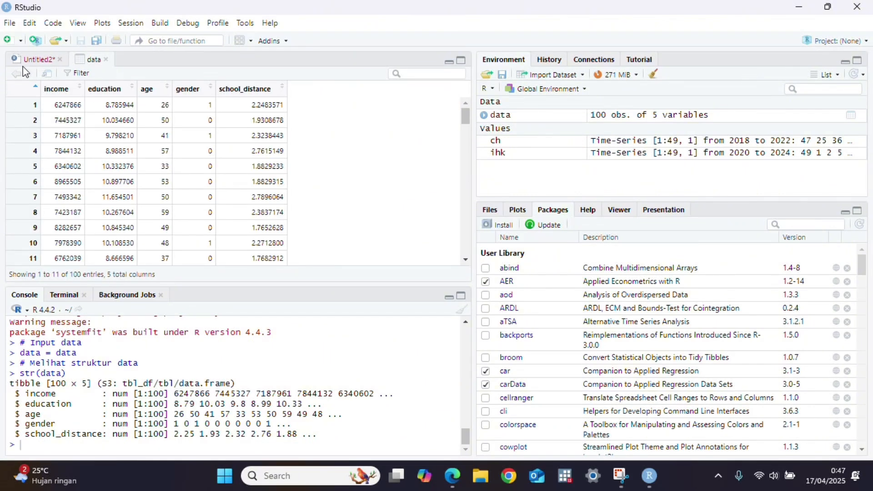
click(37, 62)
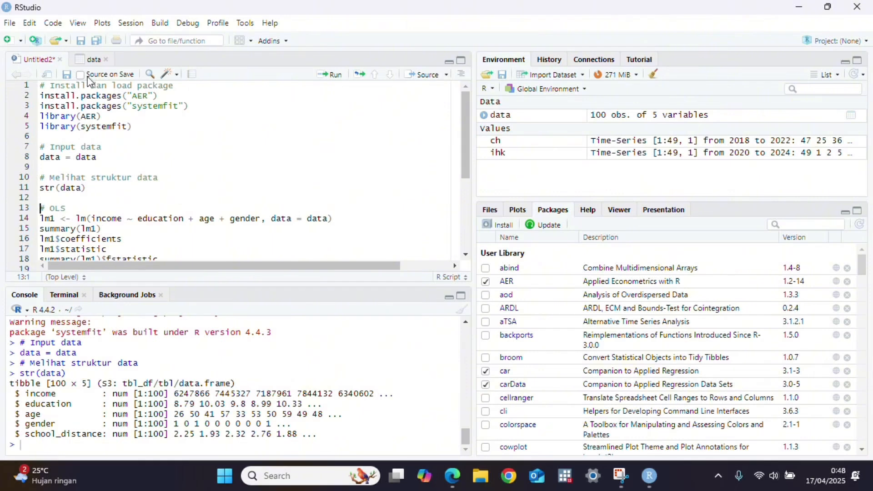
click(92, 65)
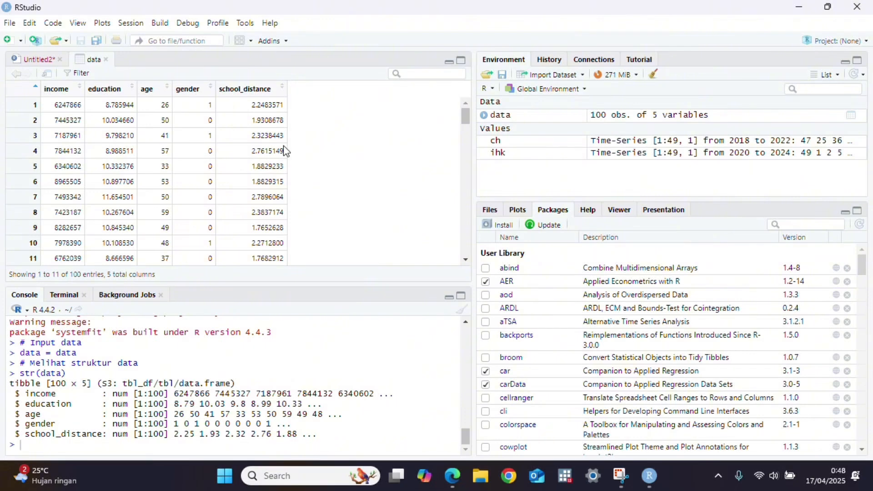
click(44, 60)
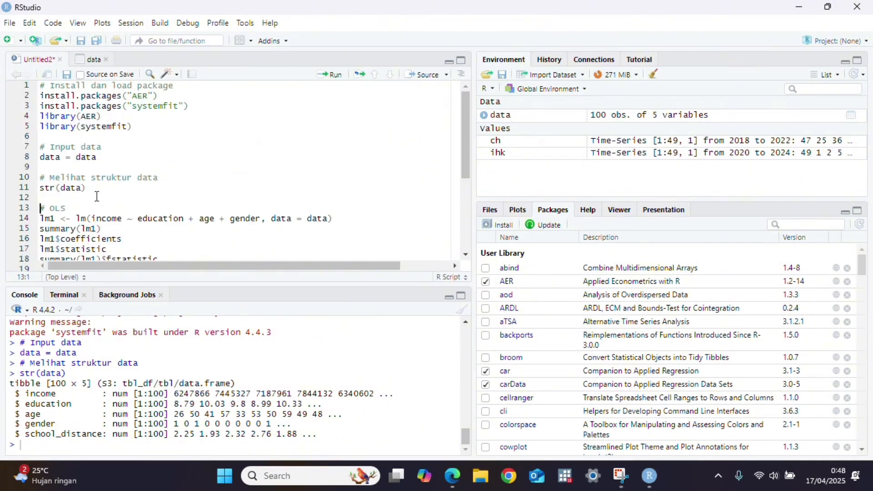
Fit the OLS model lm1 of income on education, age and gender, and examine its summary.
click(332, 75)
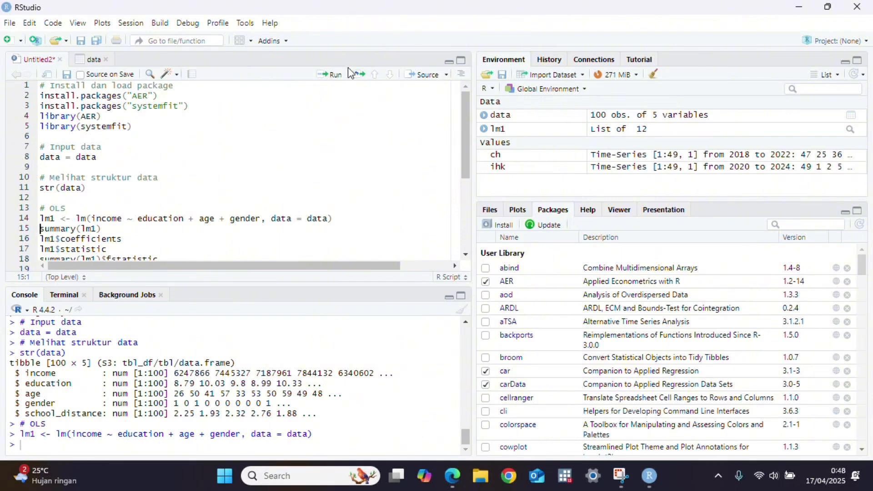
click(333, 75)
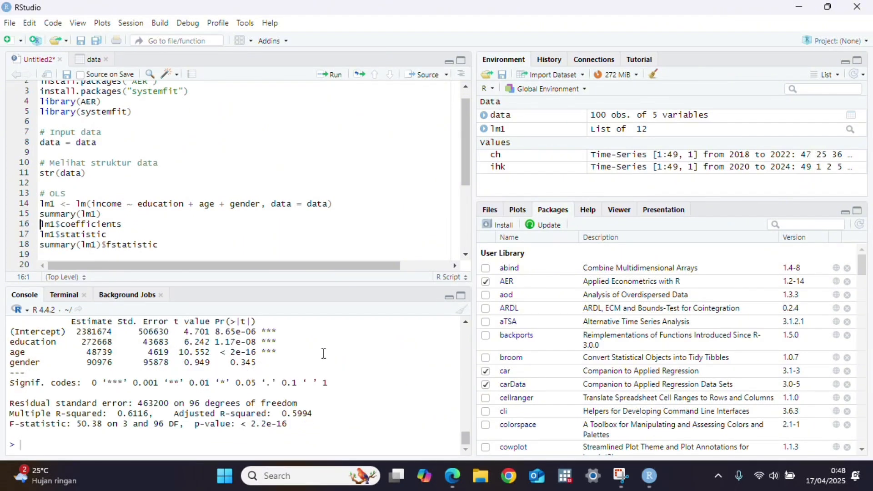
click(466, 323)
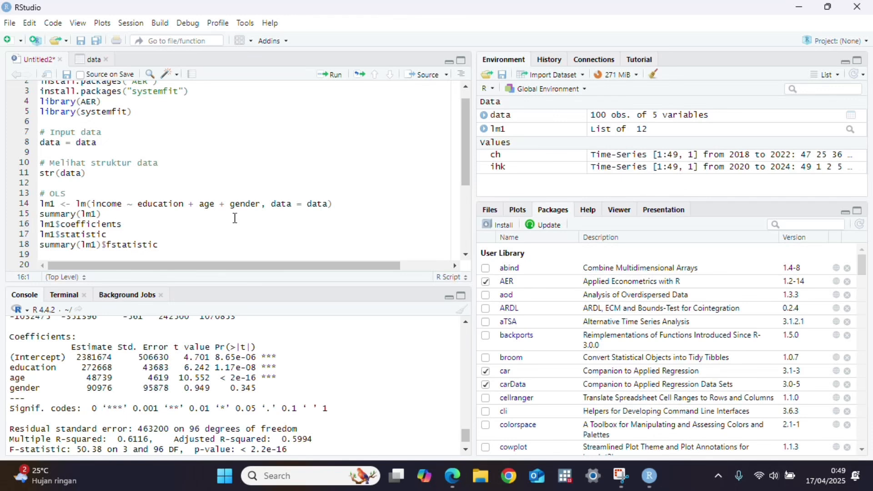
click(369, 24)
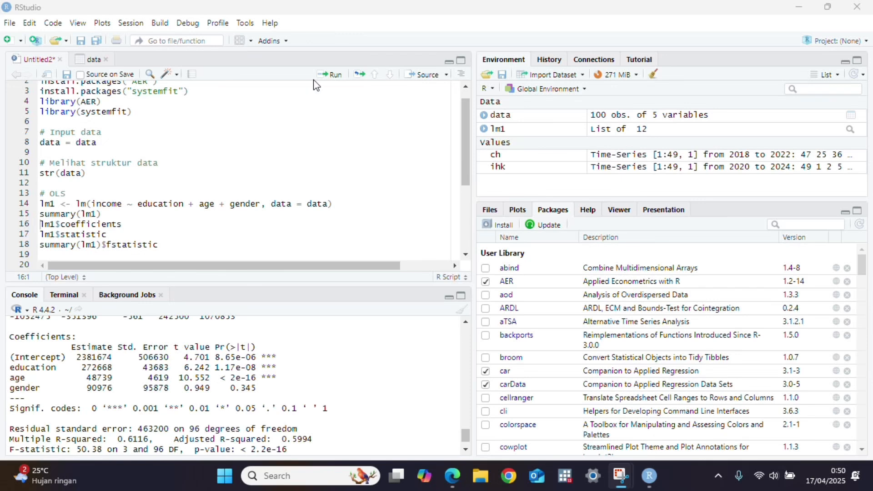
Run the lm1$coefficients, lm1$statistic and summary(lm1)$fstatistic lines for the OLS model.
click(332, 82)
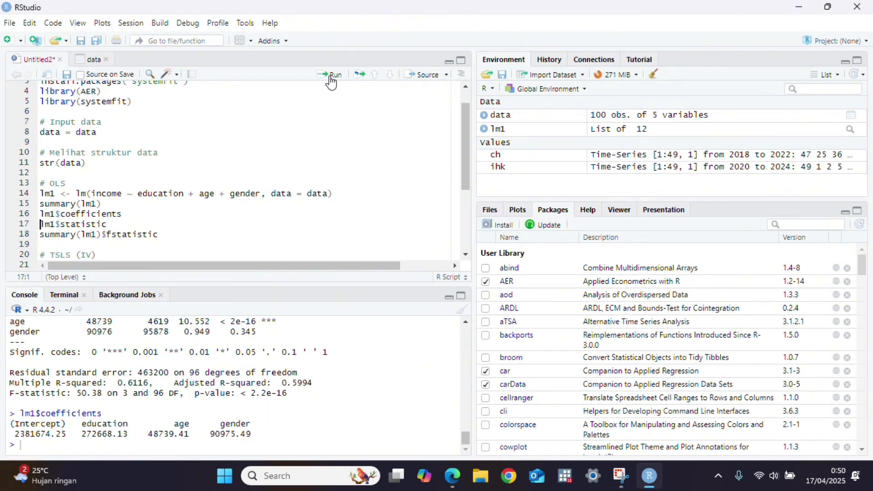
click(331, 82)
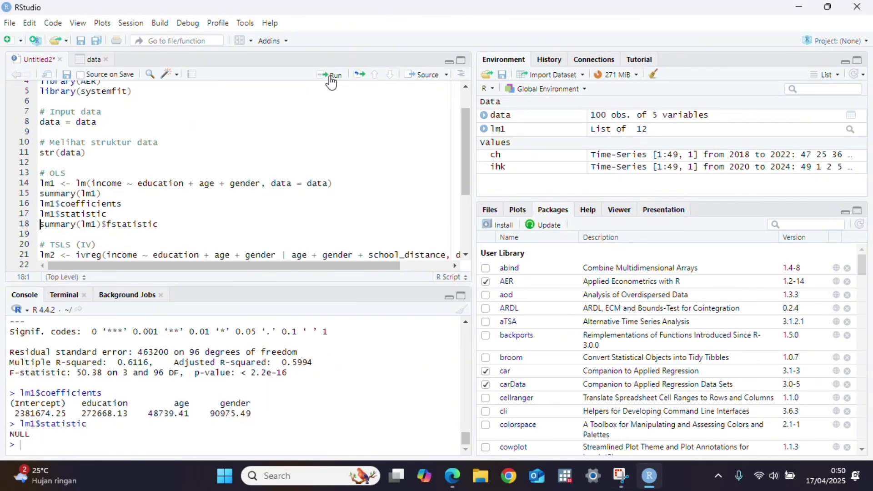
click(332, 83)
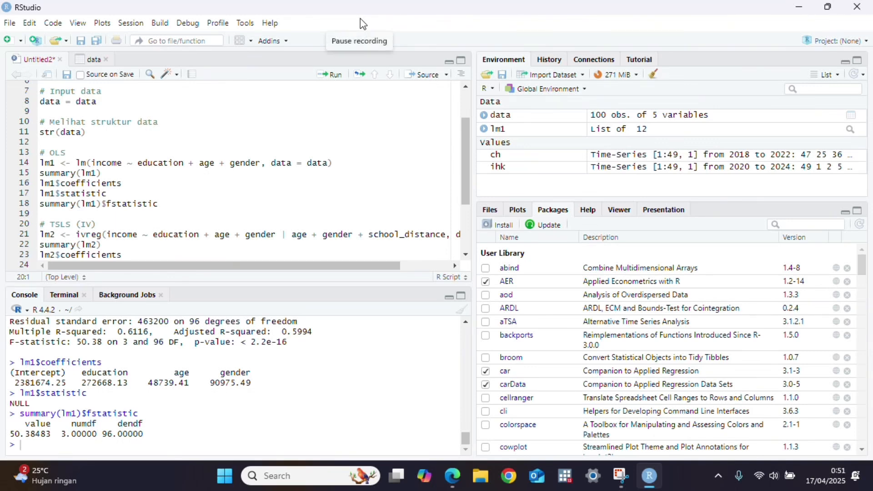
click(362, 19)
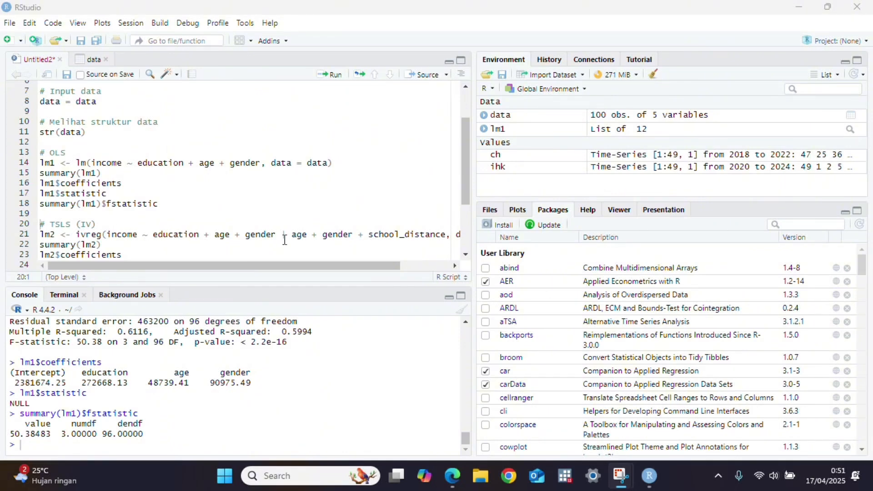
Fit the TSLS model lm2 with ivreg, using age, gender and school_distance as instruments, and display its summary.
scroll(282, 237, right, 3)
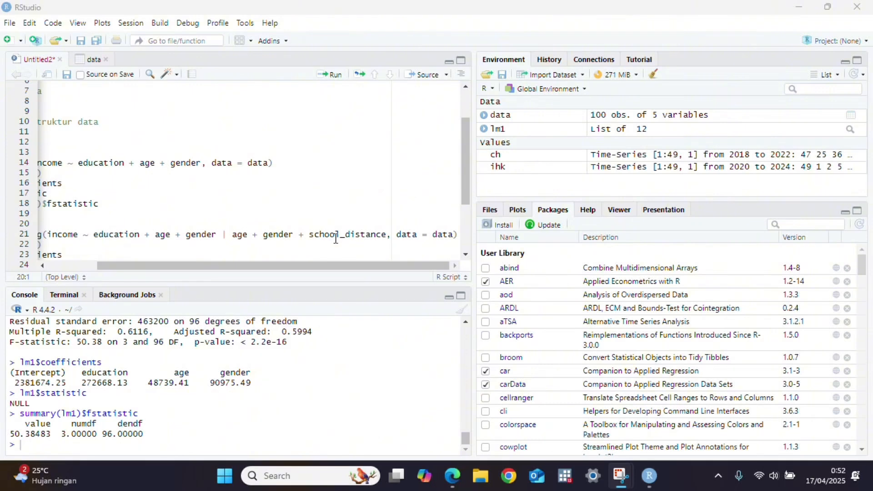
scroll(221, 227, left, 3)
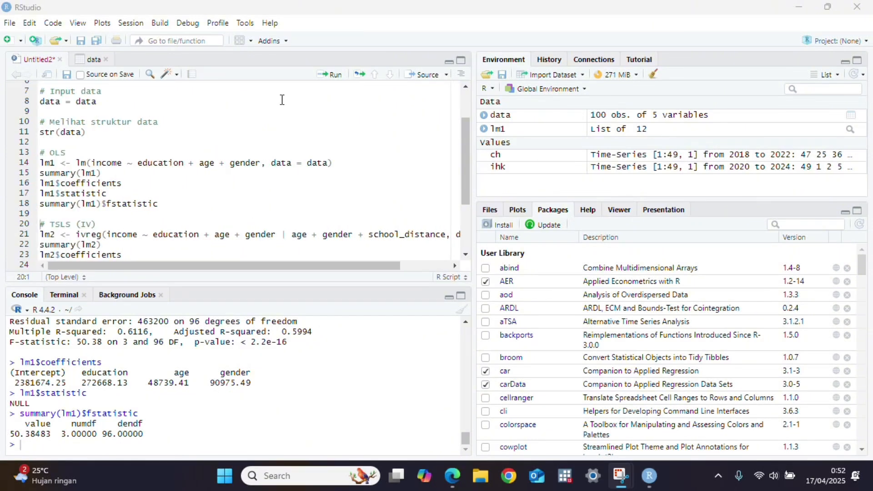
click(331, 75)
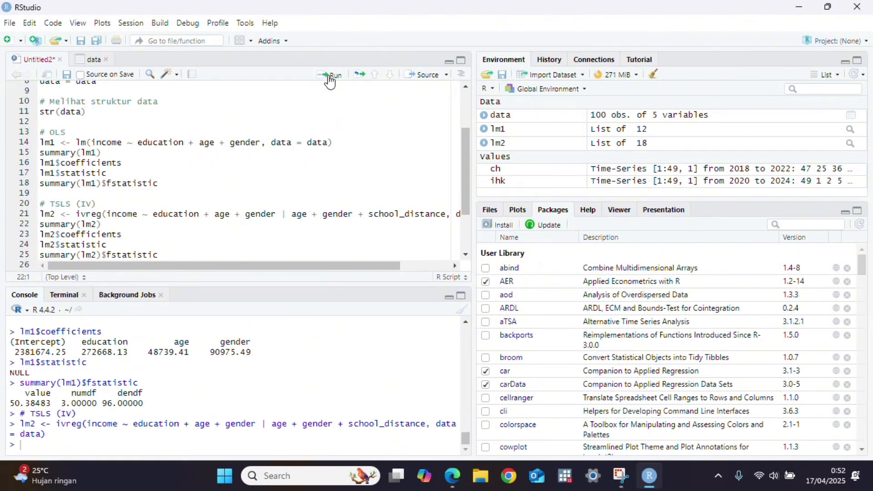
click(330, 75)
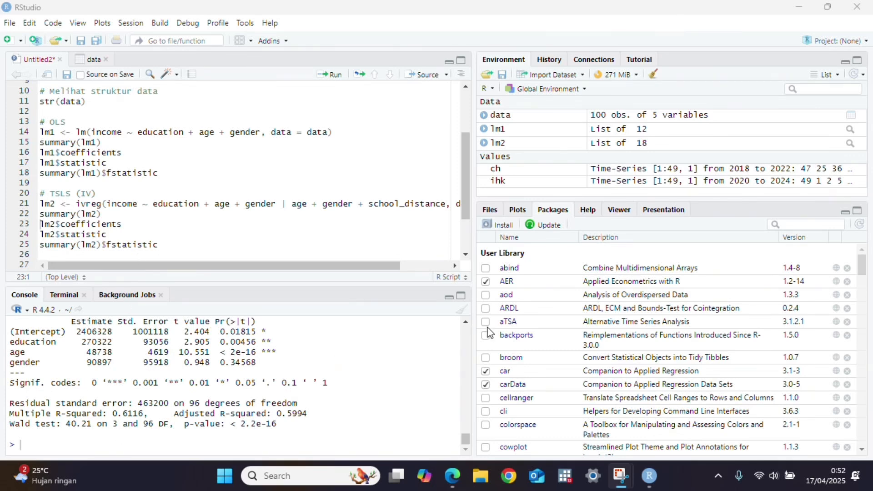
Run the lm2$coefficients, lm2$statistic and summary(lm2)$fstatistic lines for the TSLS model and check their output.
click(470, 322)
scroll(455, 336, up, 1)
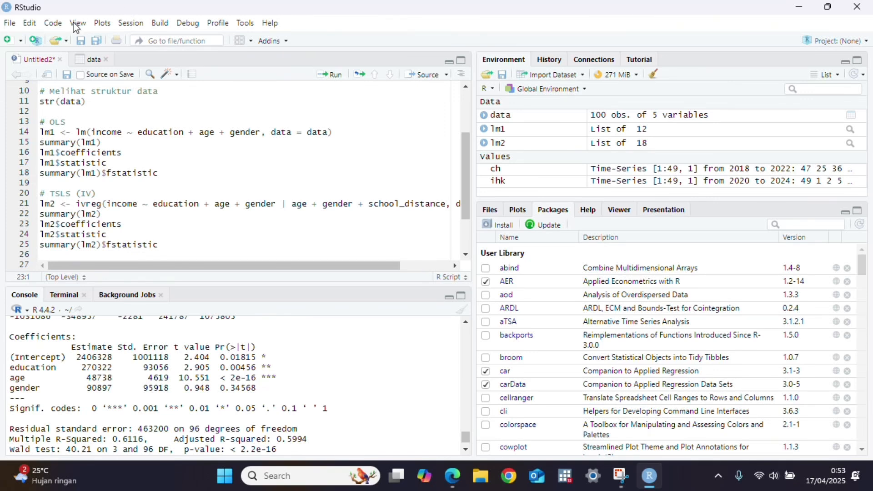
click(332, 75)
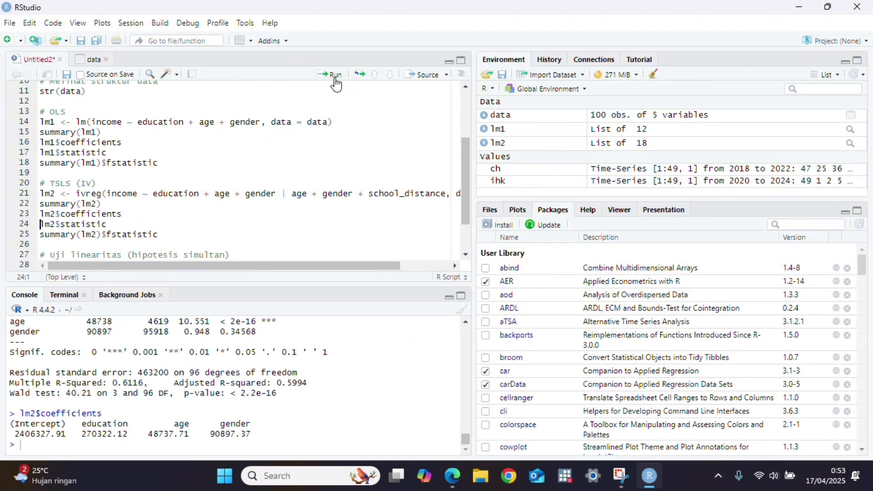
click(335, 79)
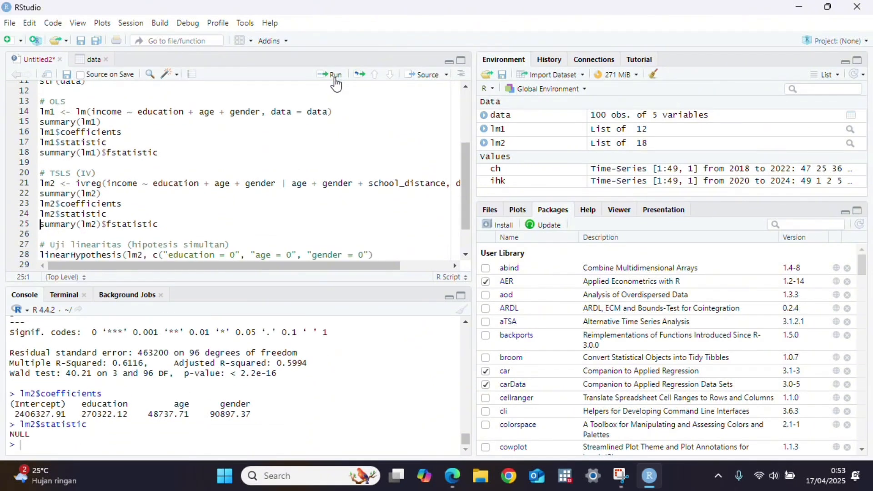
click(335, 78)
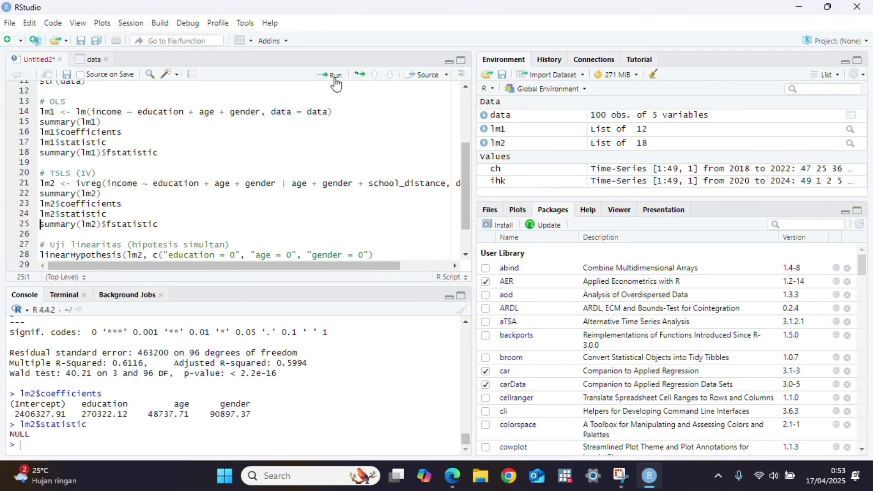
click(466, 322)
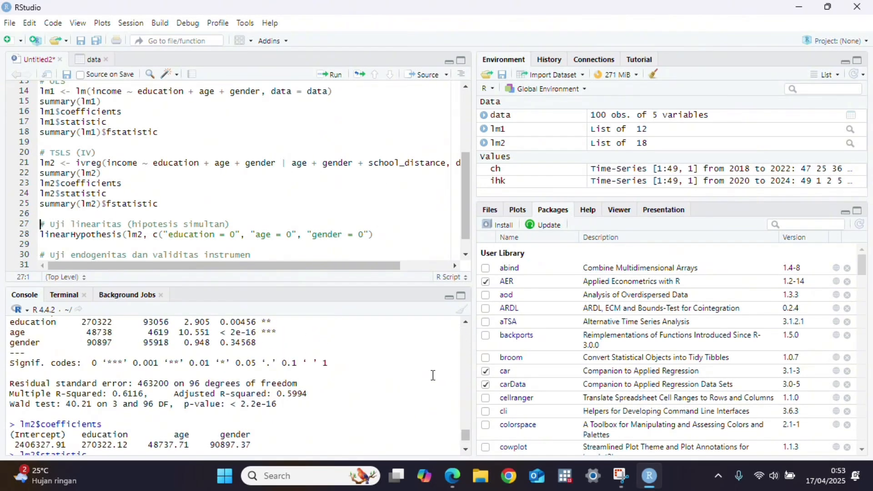
click(466, 450)
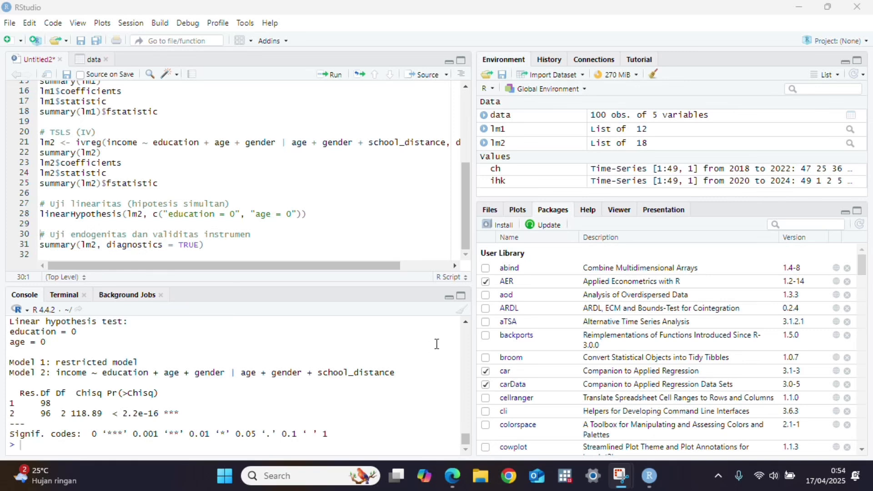
Check the linearHypothesis output for education = 0 and age = 0, and run summary(lm2, diagnostics = TRUE).
click(466, 321)
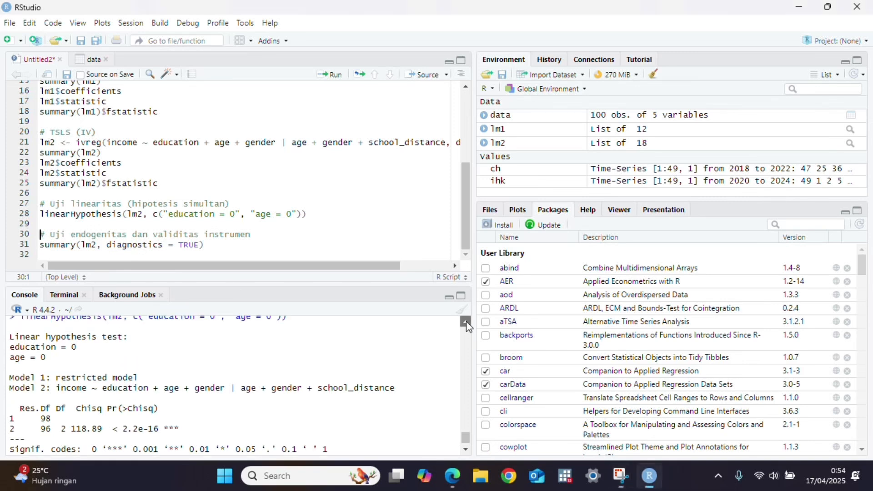
click(465, 449)
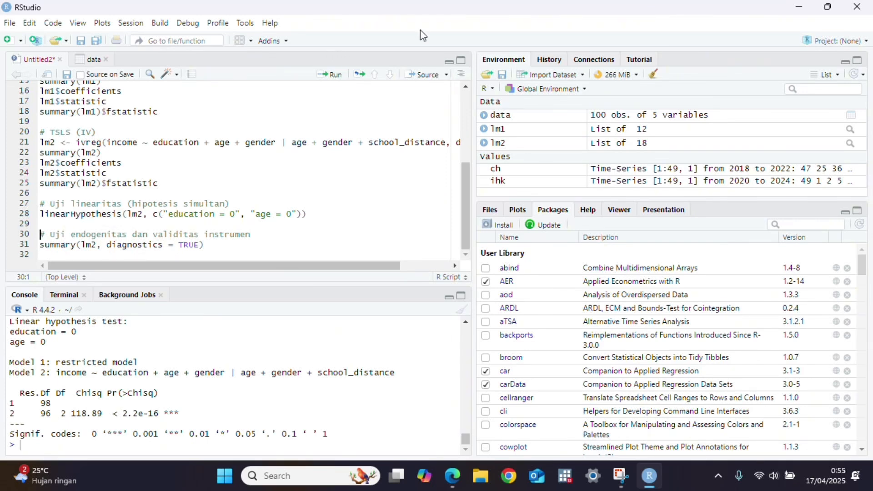
click(334, 77)
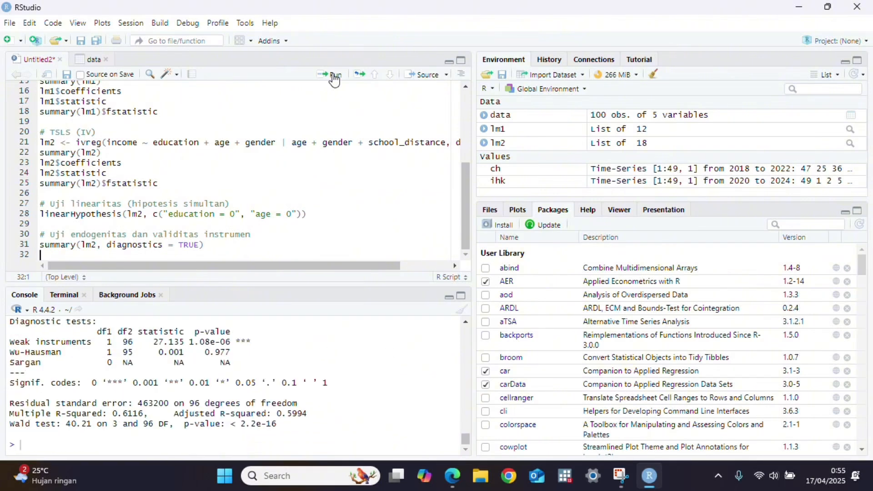
Examine the diagnostic summary of lm2, from the model call and coefficients to the weak instruments, Wu-Hausman and Sargan tests.
click(463, 324)
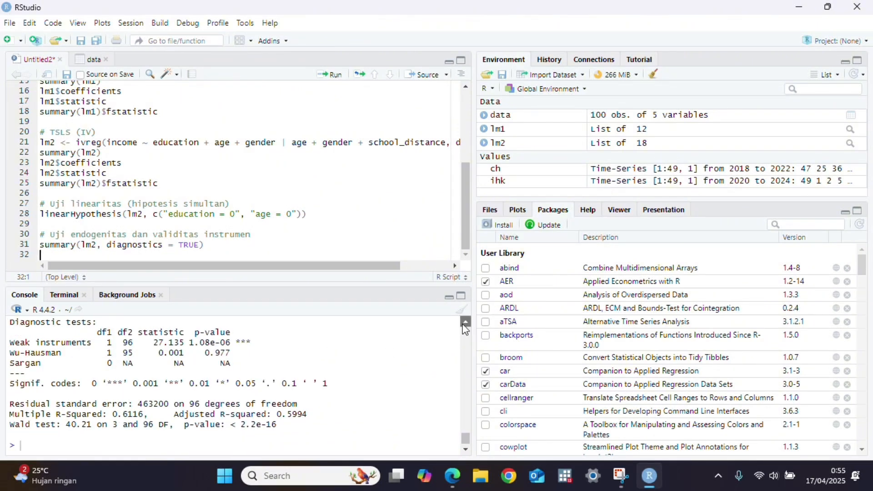
click(465, 324)
click(465, 324)
click(465, 324)
click(465, 323)
click(464, 324)
click(465, 323)
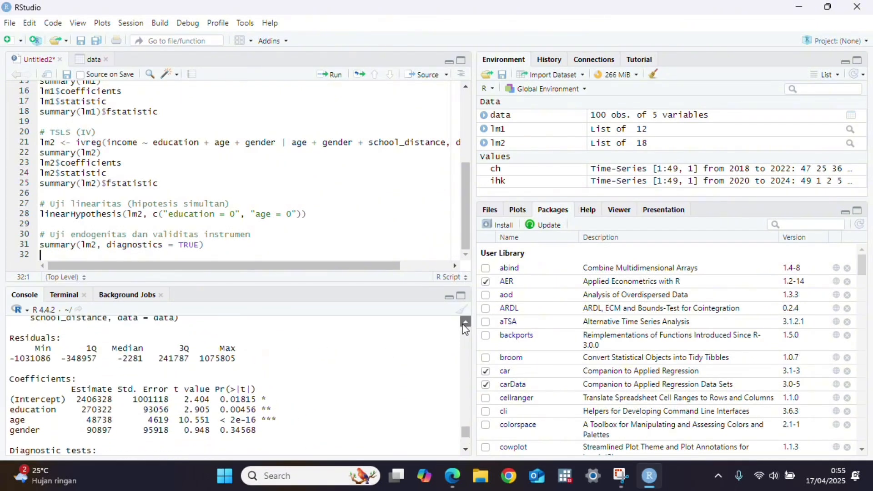
click(464, 323)
click(465, 324)
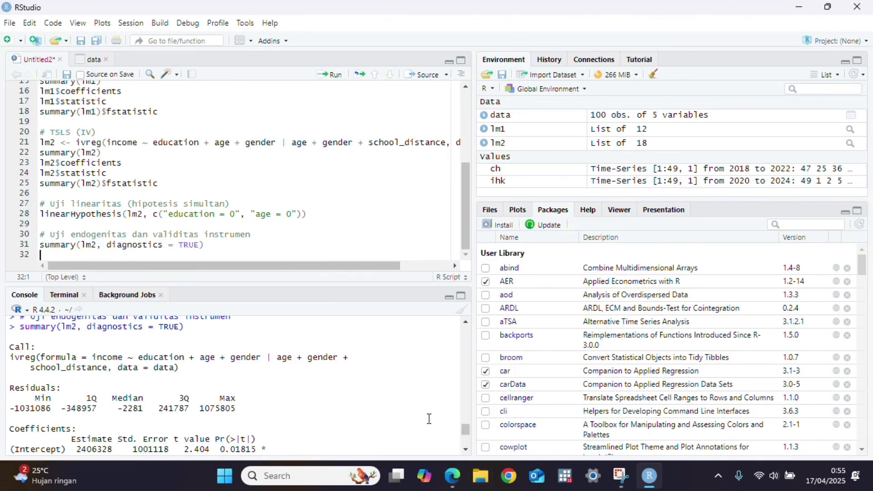
scroll(466, 453, down, 5)
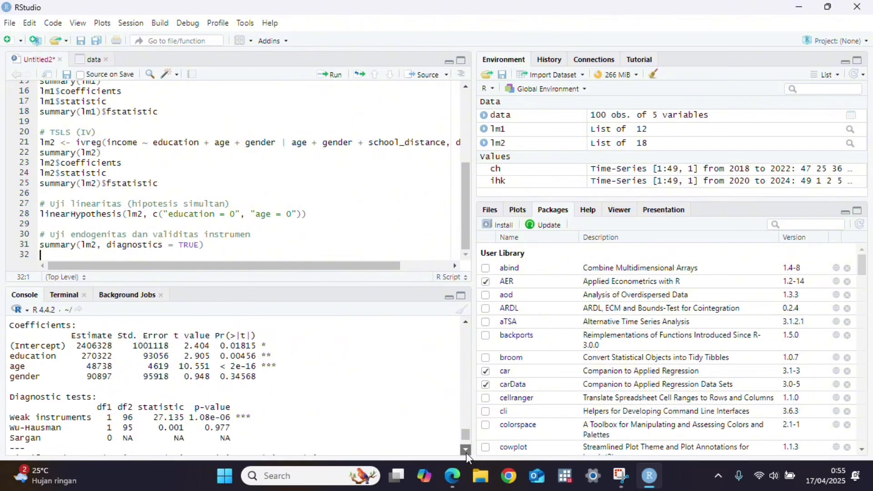
scroll(466, 453, down, 3)
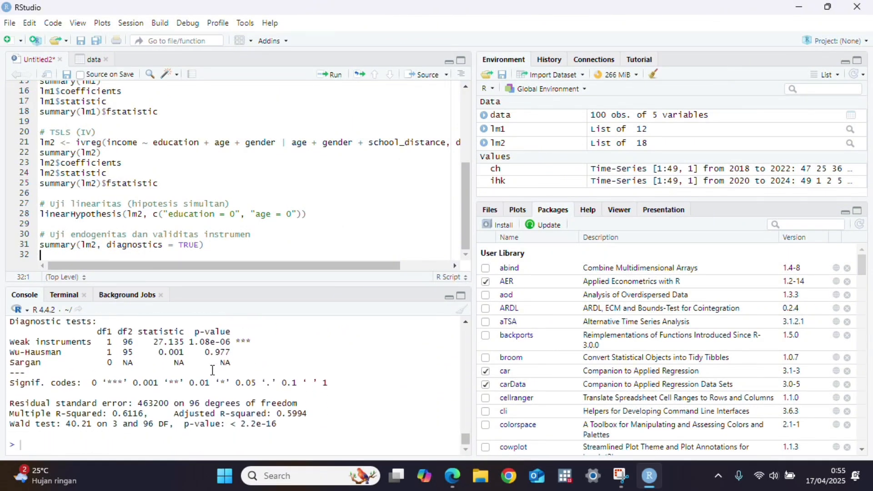